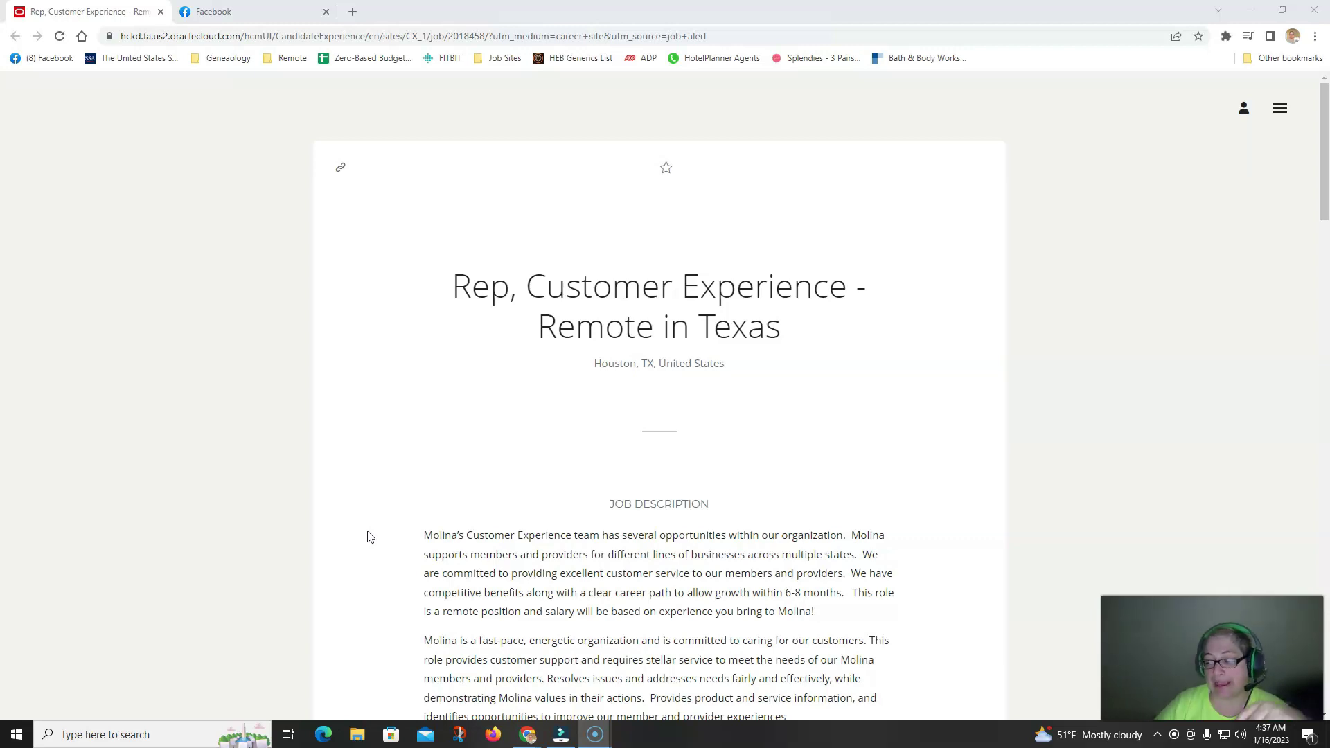
scroll(390, 479, "down", 3)
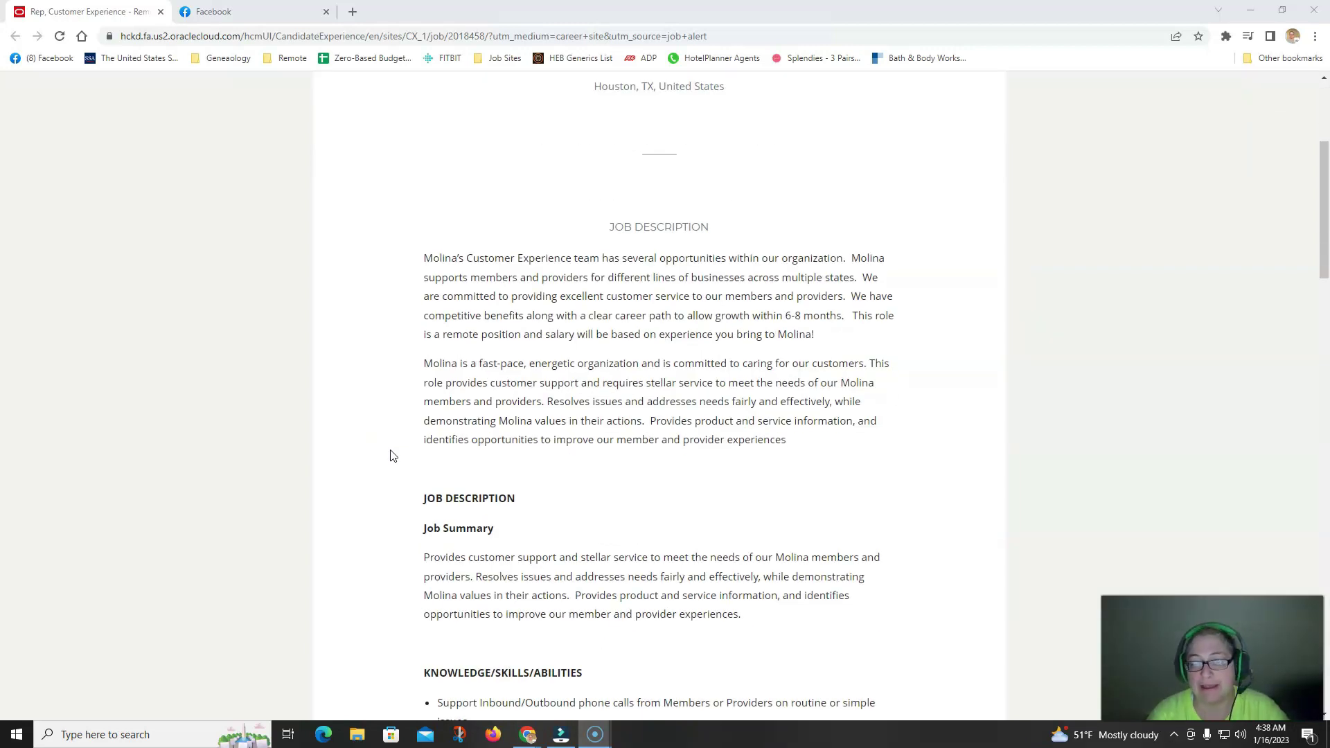
scroll(391, 456, "down", 1)
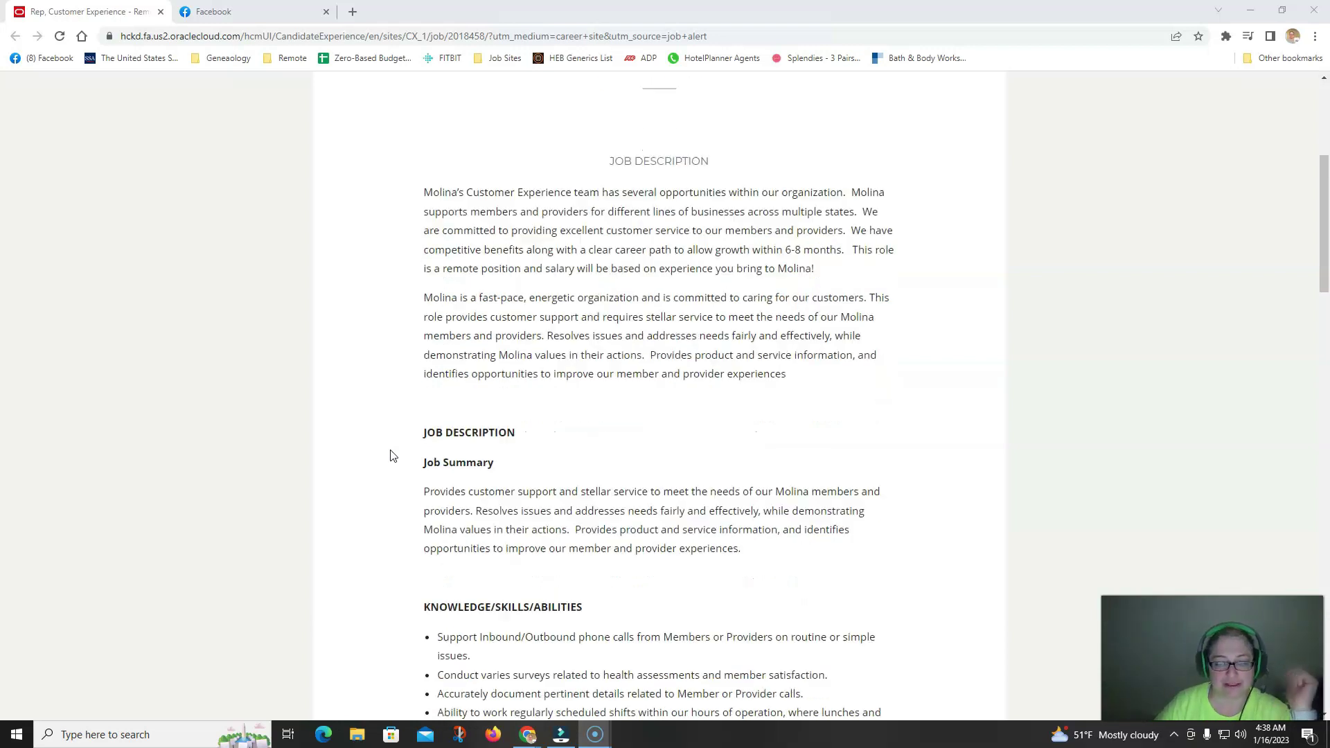
scroll(391, 455, "down", 2)
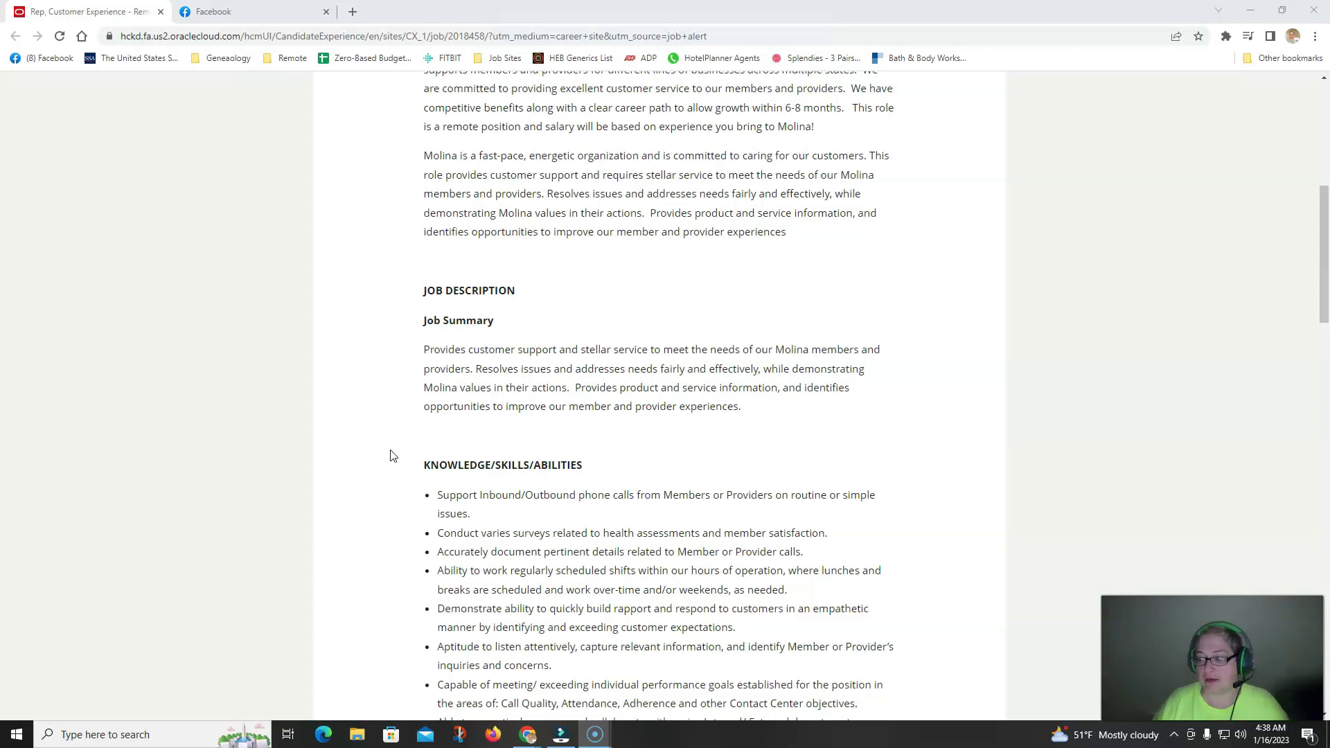
Scroll the job posting past the description to the Knowledge/Skills/Abilities bullet list
left_click(381, 444)
scroll(380, 445, "down", 2)
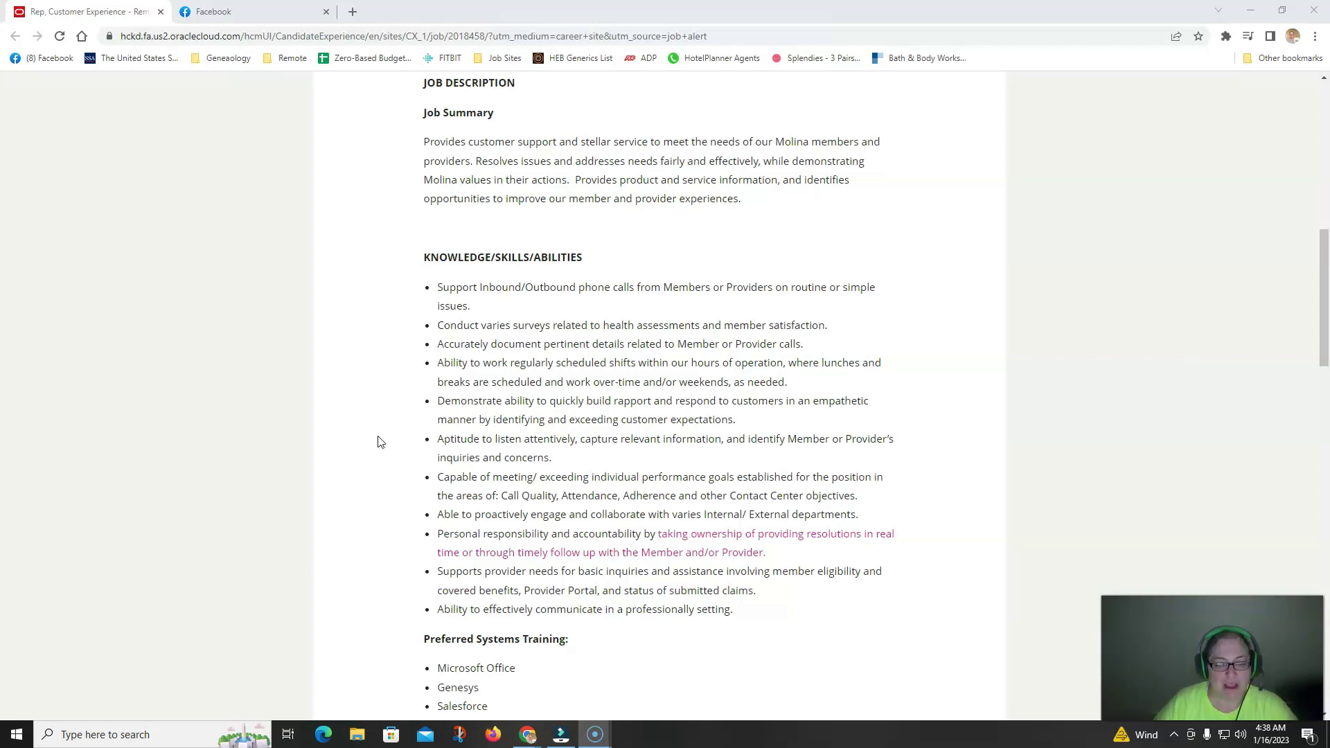
scroll(376, 432, "down", 3)
scroll(375, 431, "down", 1)
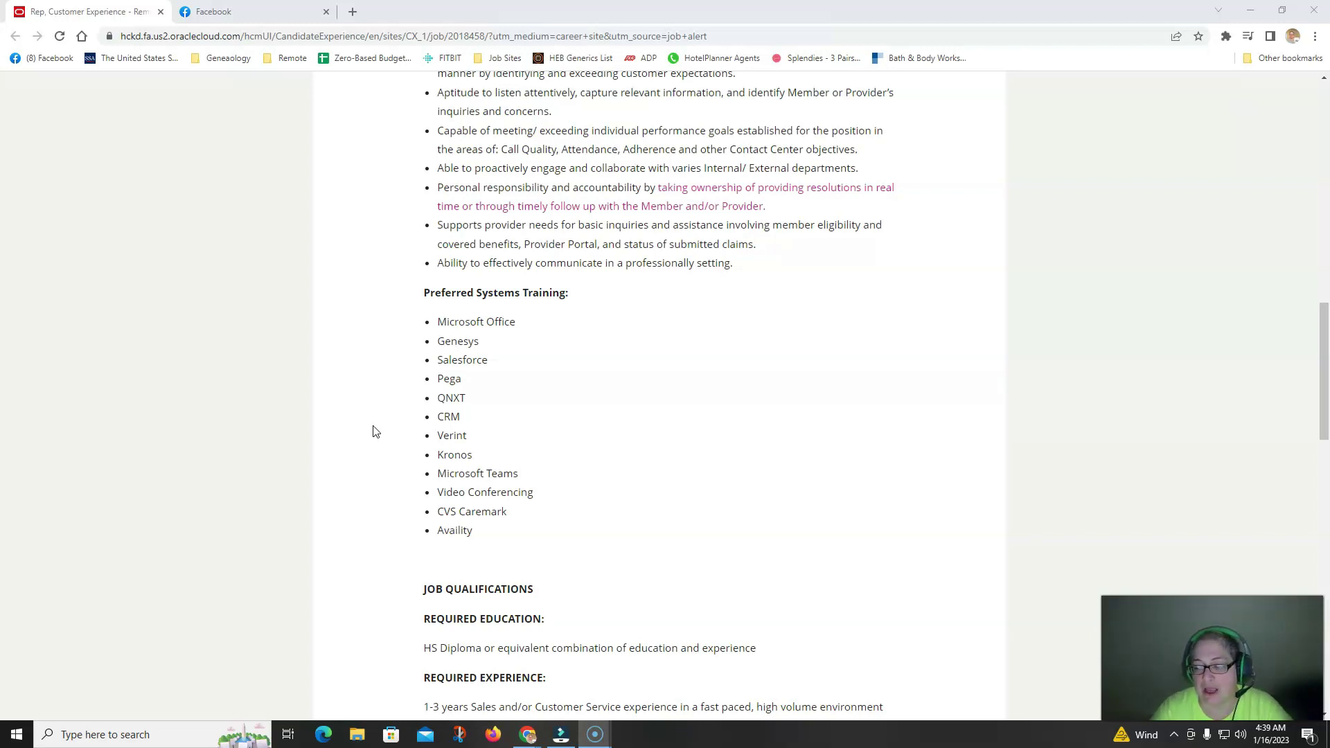
Scroll down to the full Preferred Systems Training list and the Job Qualifications heading
left_click(375, 424)
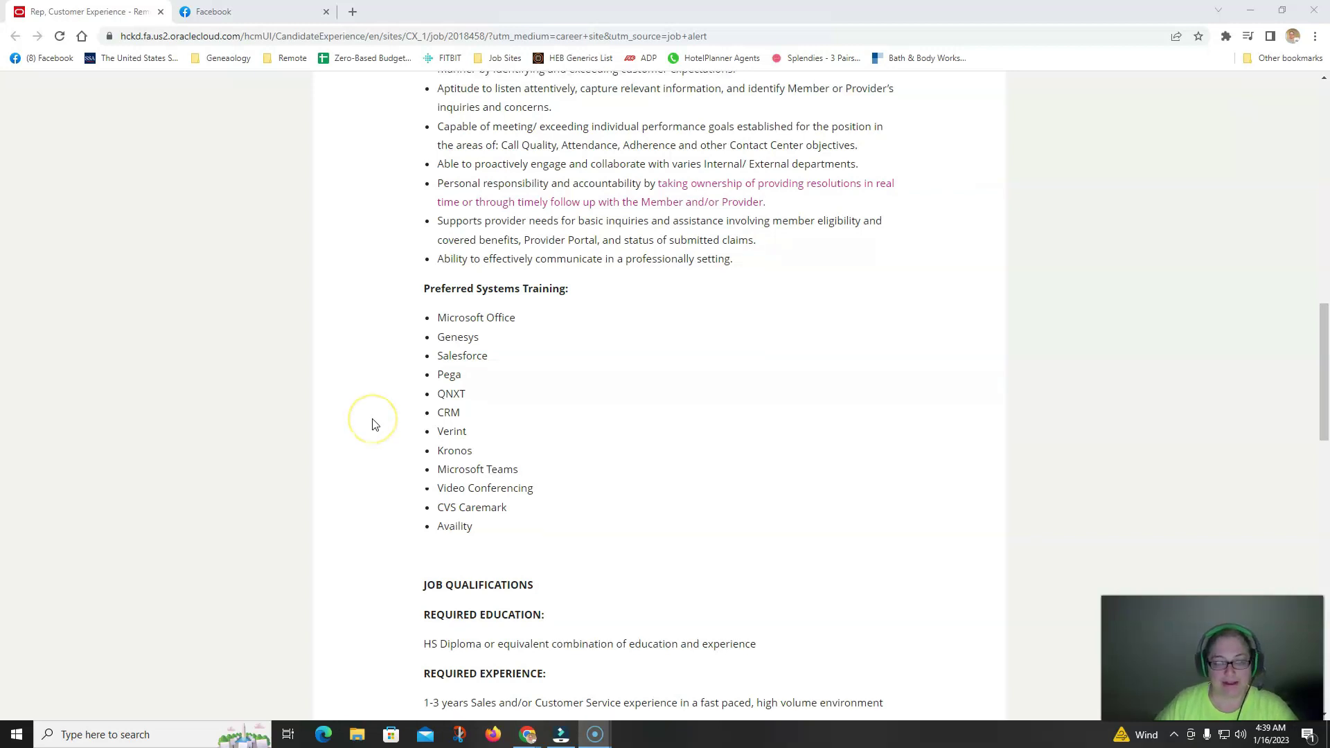
scroll(376, 424, "down", 2)
scroll(376, 424, "down", 1)
scroll(376, 424, "down", 1)
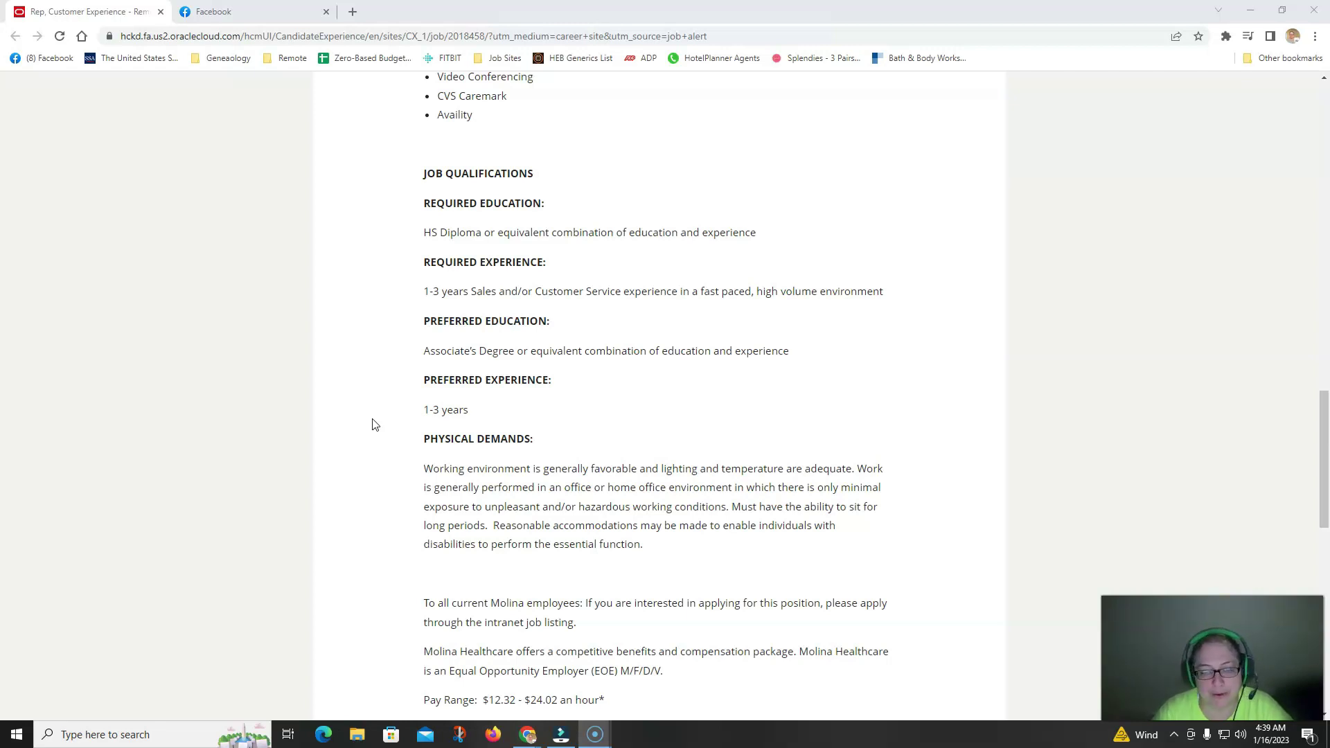
scroll(373, 424, "down", 2)
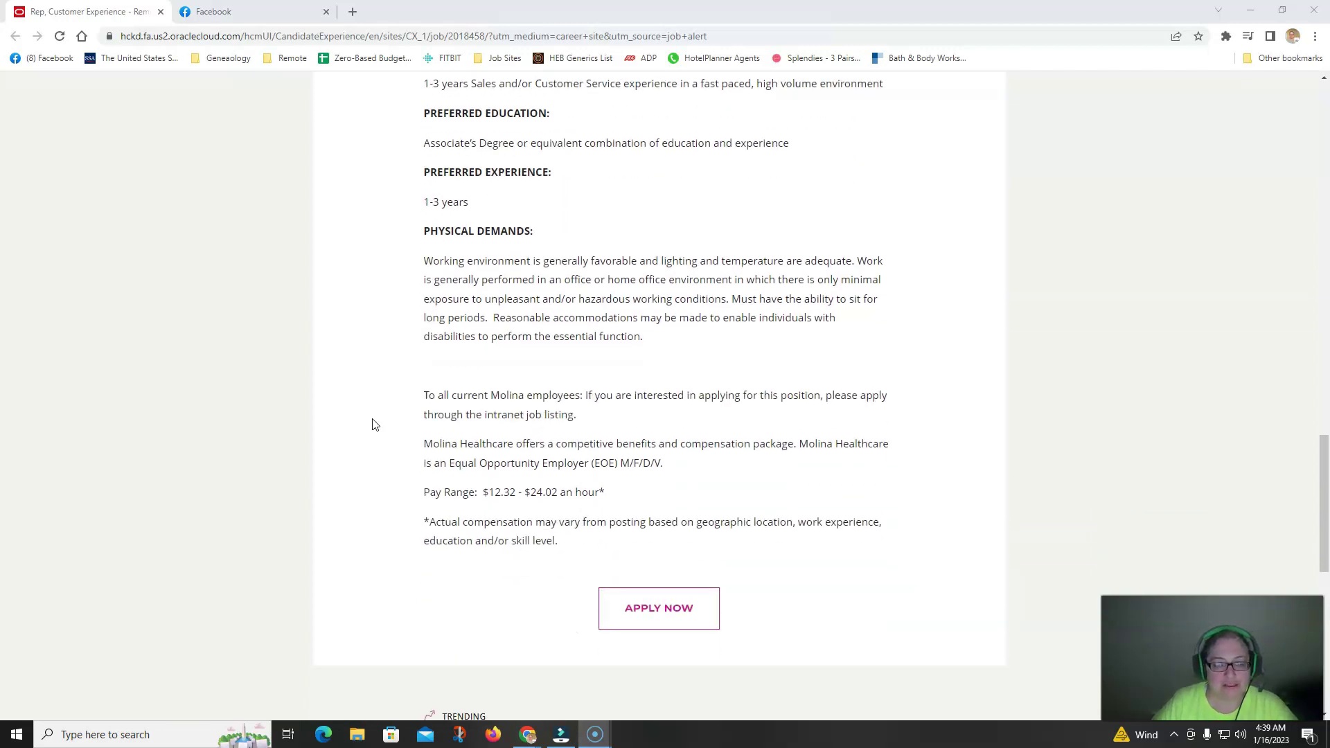
scroll(374, 425, "down", 1)
Scroll below APPLY NOW to Job Identification 2018458, Contact Center category and Full time schedule
left_click(377, 442)
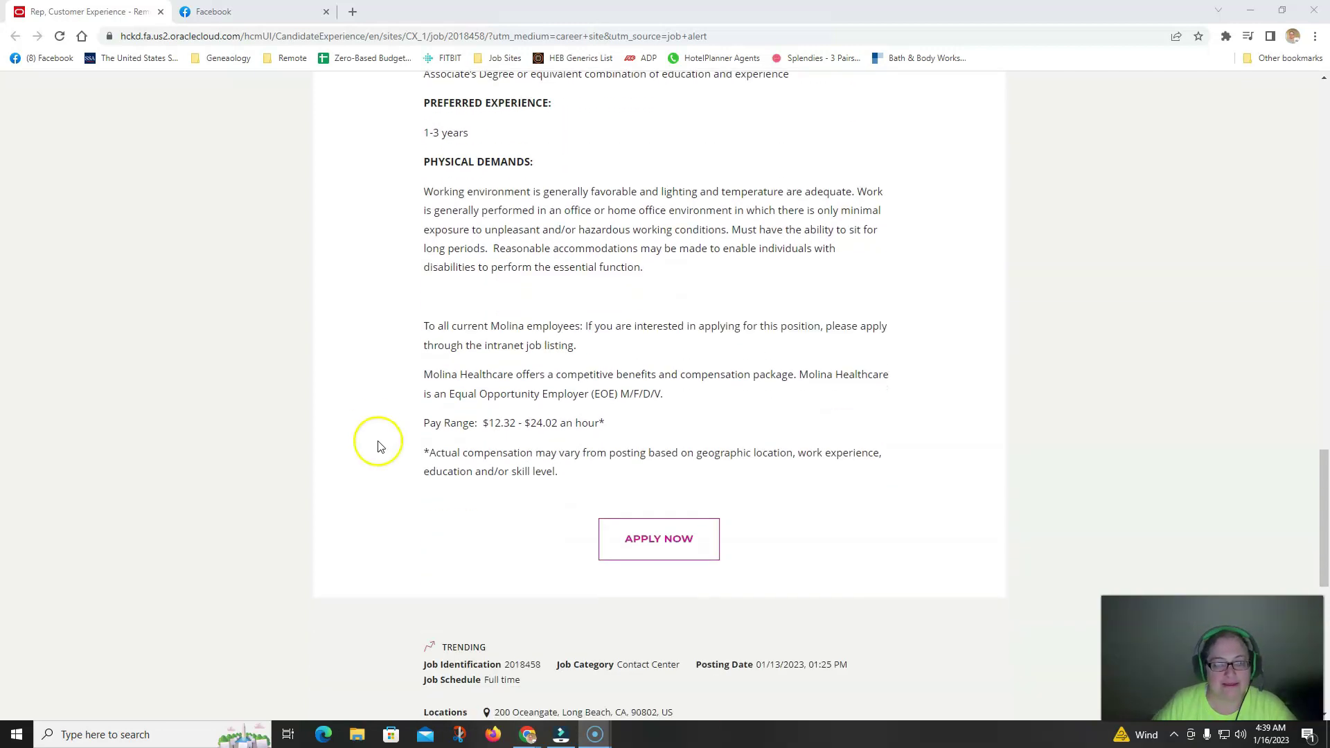